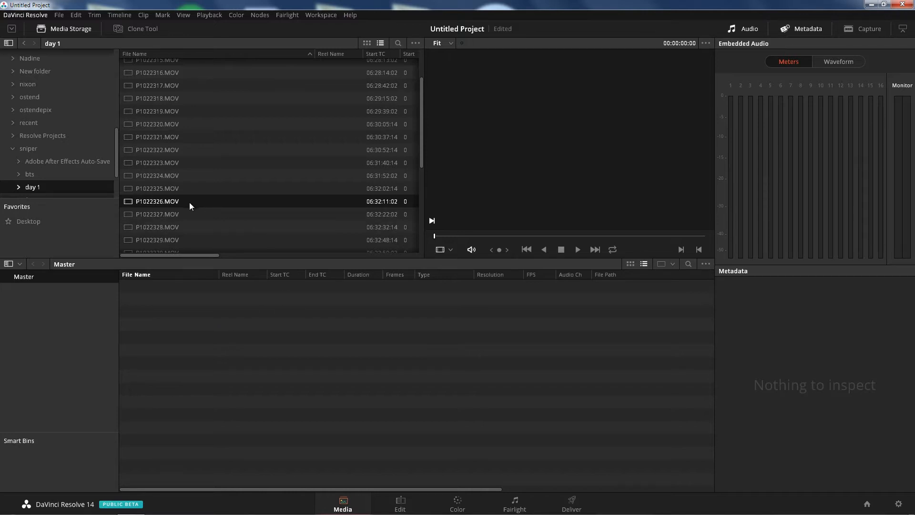
Import P1022326.MOV from the day 1 folder into the media pool without changing the project frame rate, and preview it.
drag(180, 202, 282, 357)
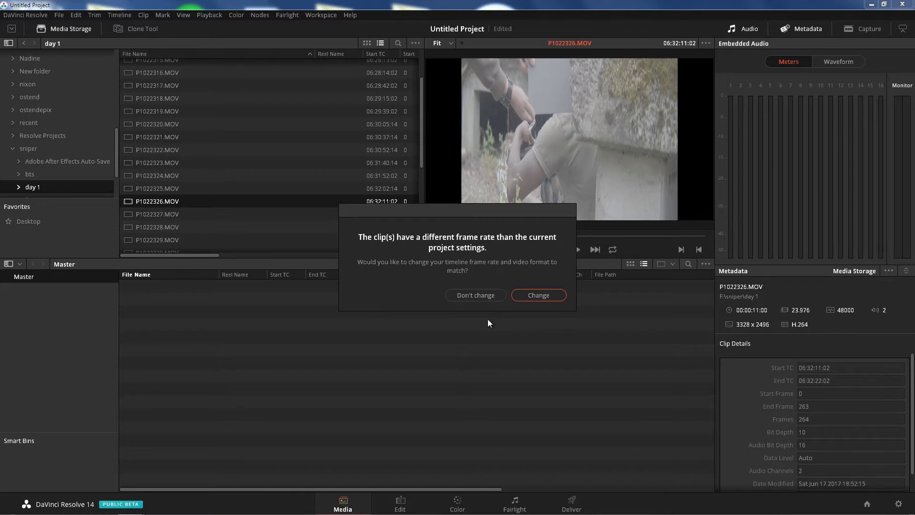
click(492, 297)
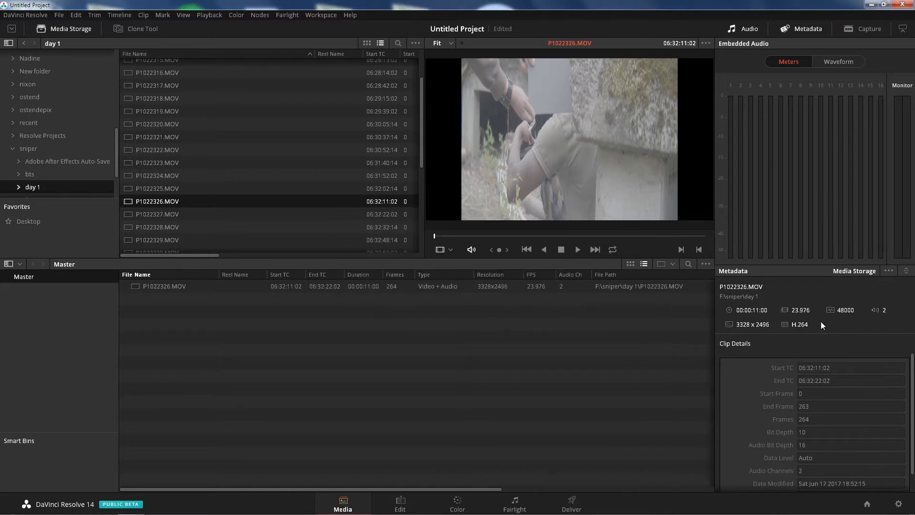
drag(491, 235, 531, 237)
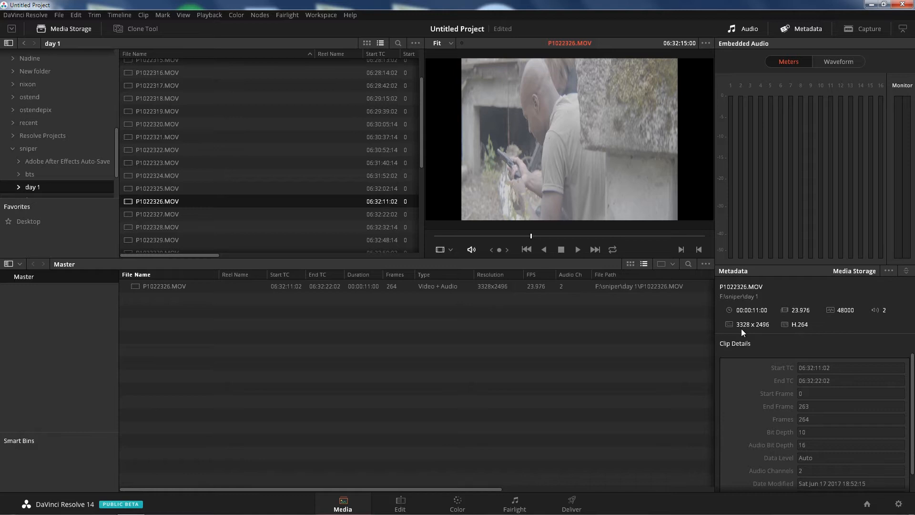
Multiply the clip width of 3328 by 2 in Calculator, and return to the clip in the DaVinci Resolve media pool.
key(super)
text(calc)
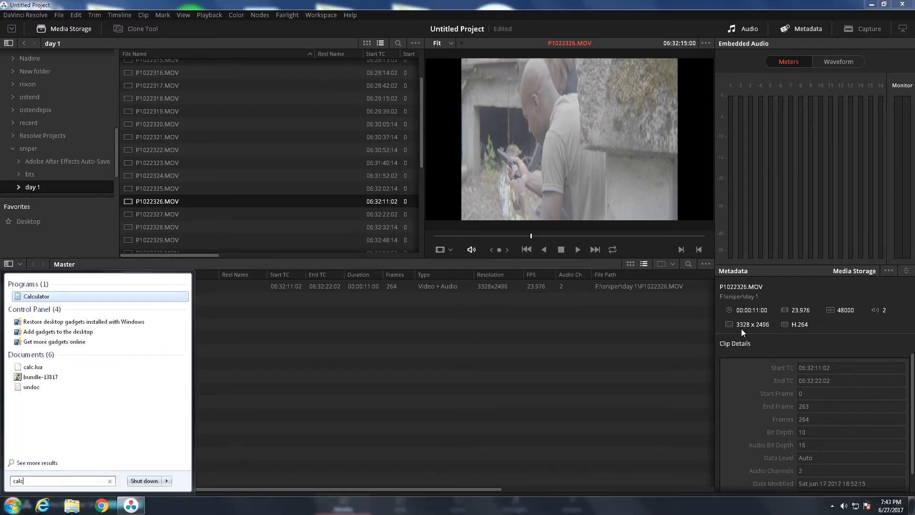
key(Return)
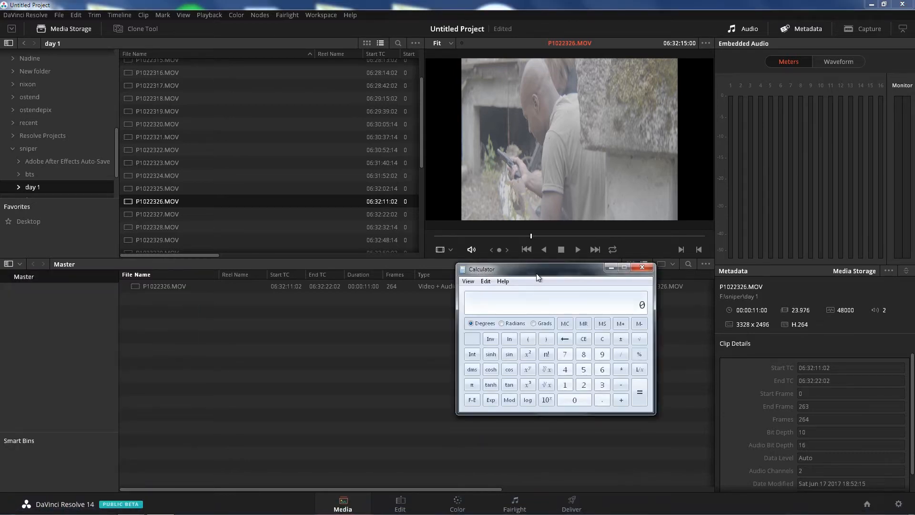
text(3328*2)
key(Return)
click(448, 309)
click(387, 288)
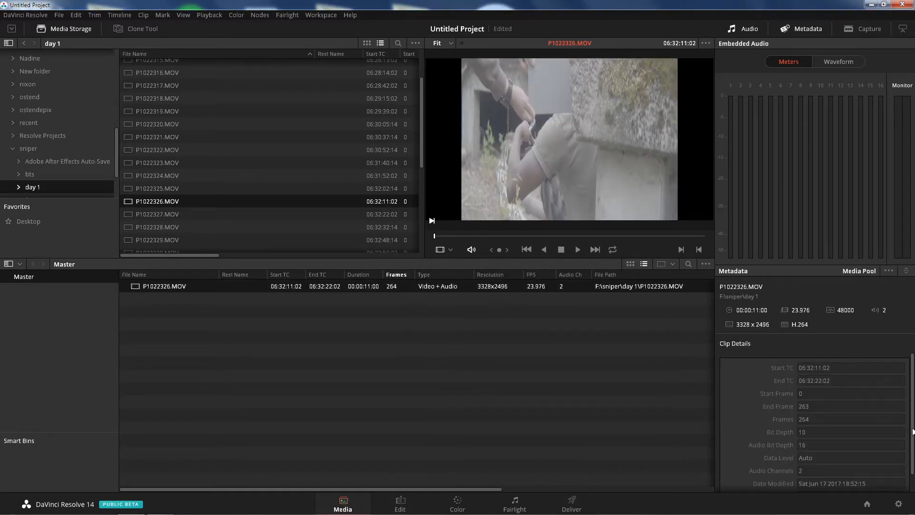
Set the project's timeline resolution to a custom 6656 x 2496 and save the project settings.
click(899, 504)
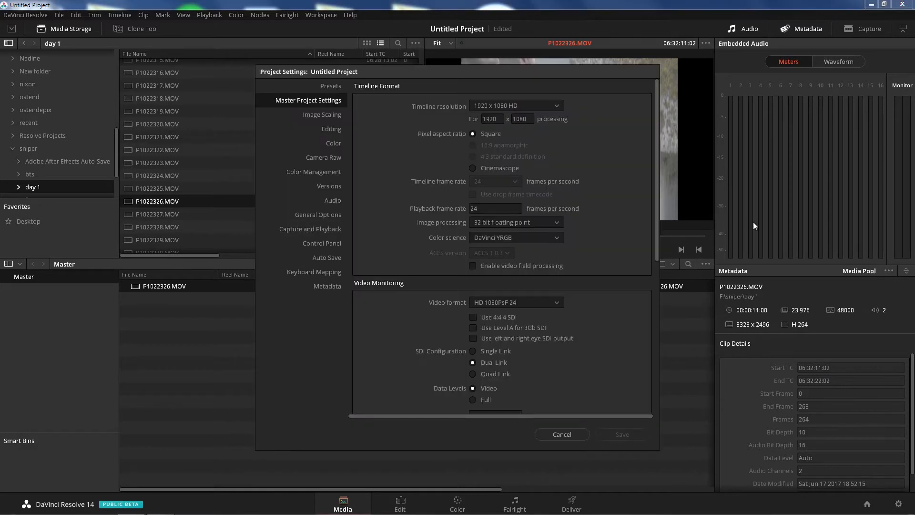
double_click(502, 116)
text(6656)
double_click(515, 119)
text(2496)
click(617, 433)
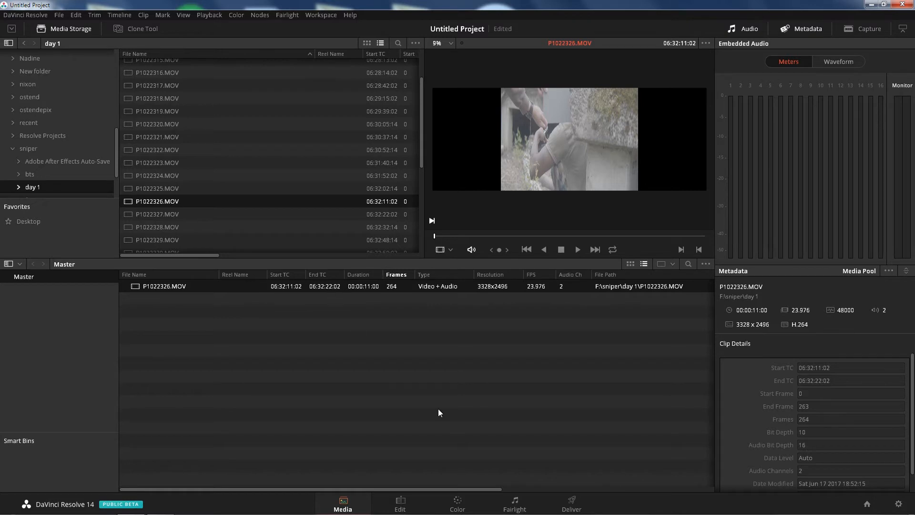
Close the floating Scopes window on the Color page and switch to the Edit page.
click(469, 500)
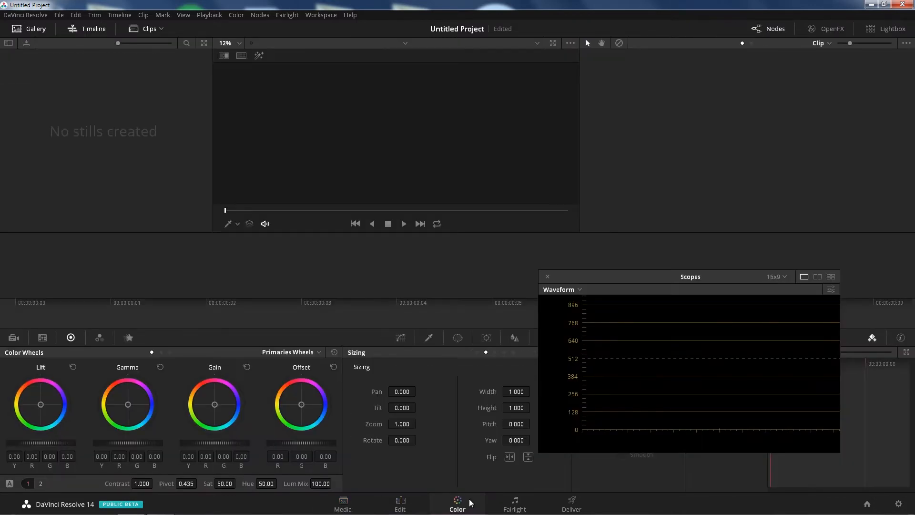
click(548, 278)
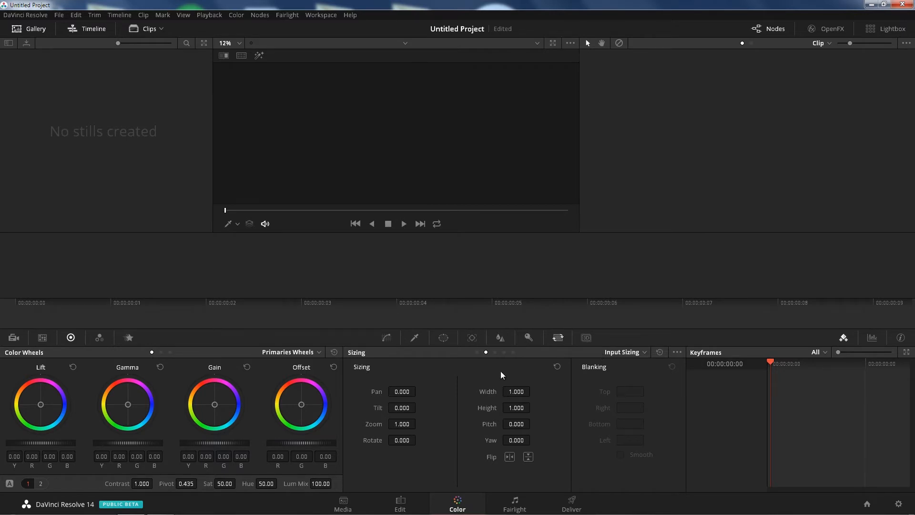
click(398, 501)
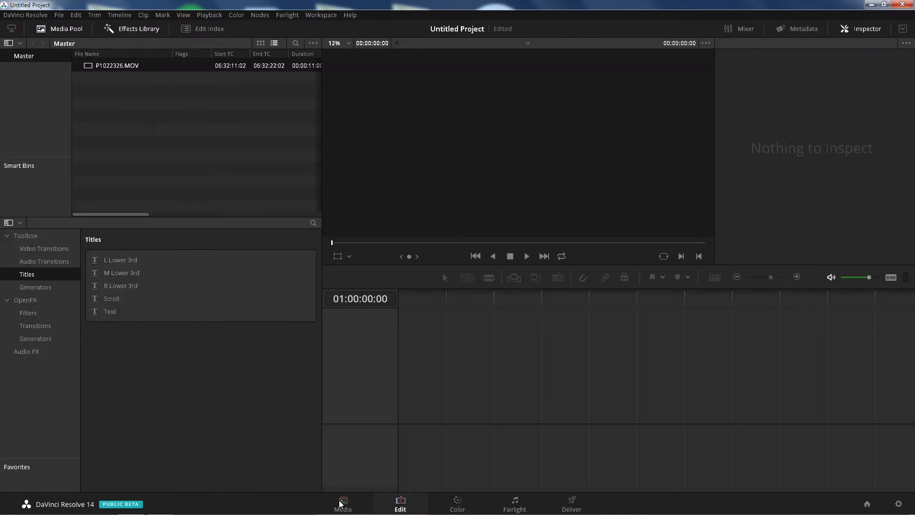
Place P1022326.MOV on a new timeline and move the playhead to 01:00:05:23.
drag(99, 66, 403, 341)
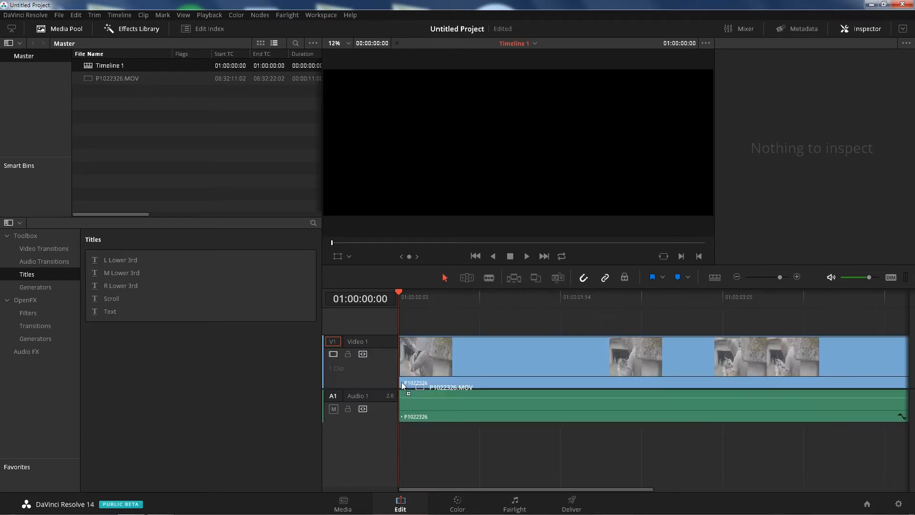
click(412, 350)
click(463, 294)
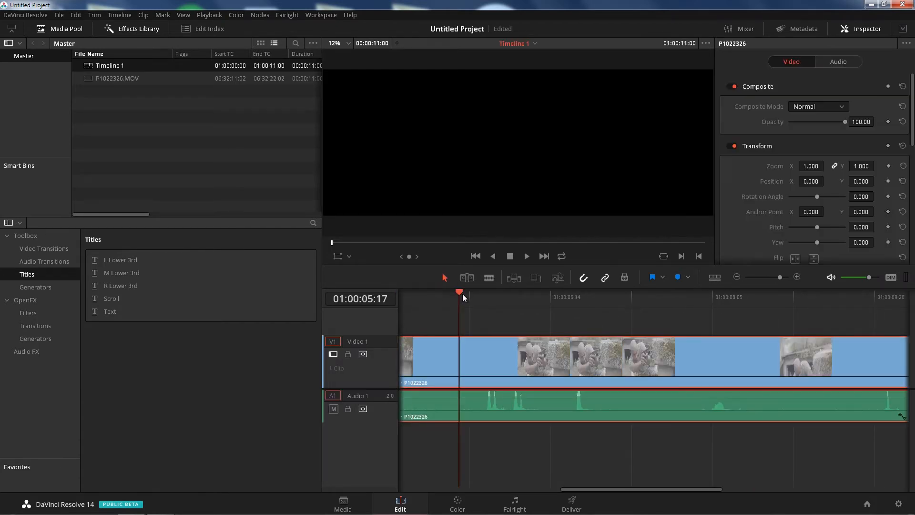
click(485, 291)
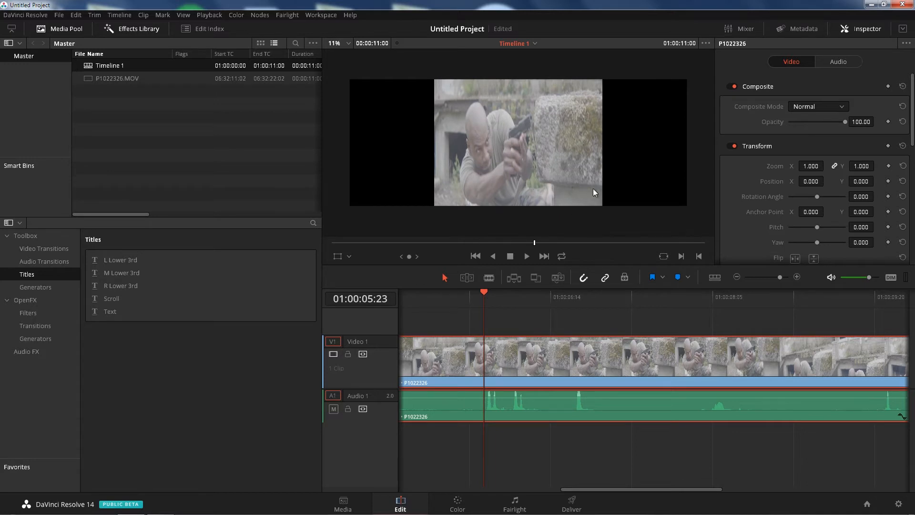
Desqueeze the clip on the Color page by setting its Input Sizing width to 2.000.
click(469, 502)
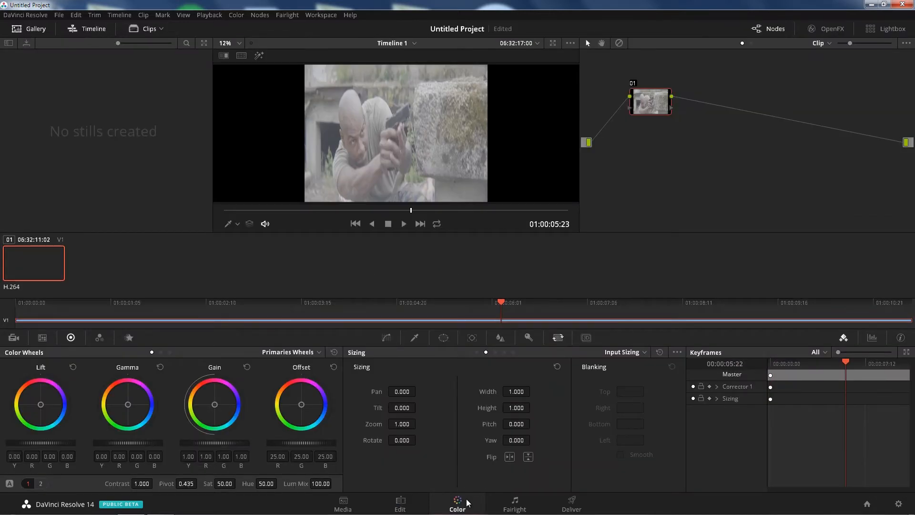
click(528, 337)
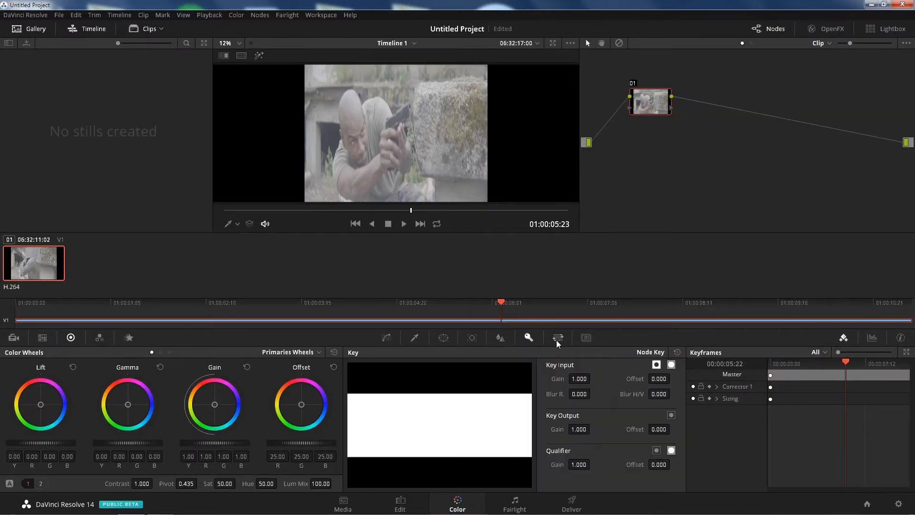
click(558, 338)
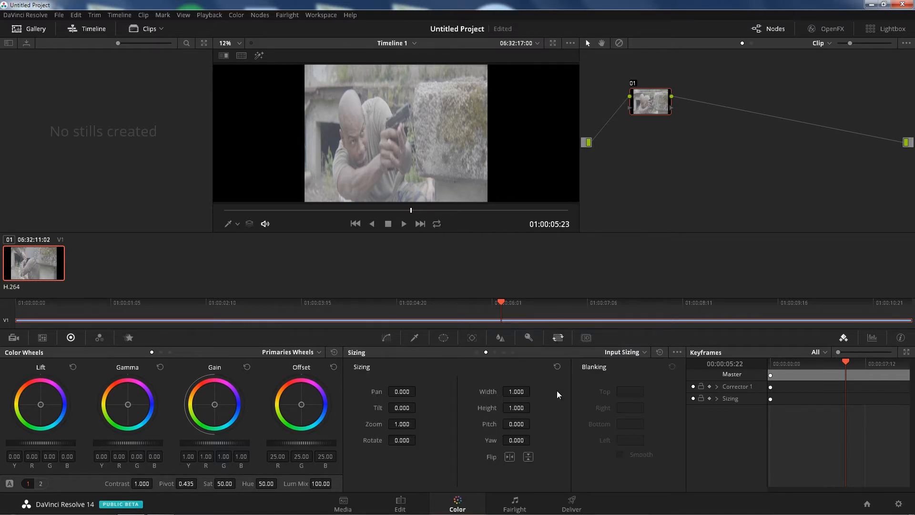
click(513, 390)
text(2.0)
key(Return)
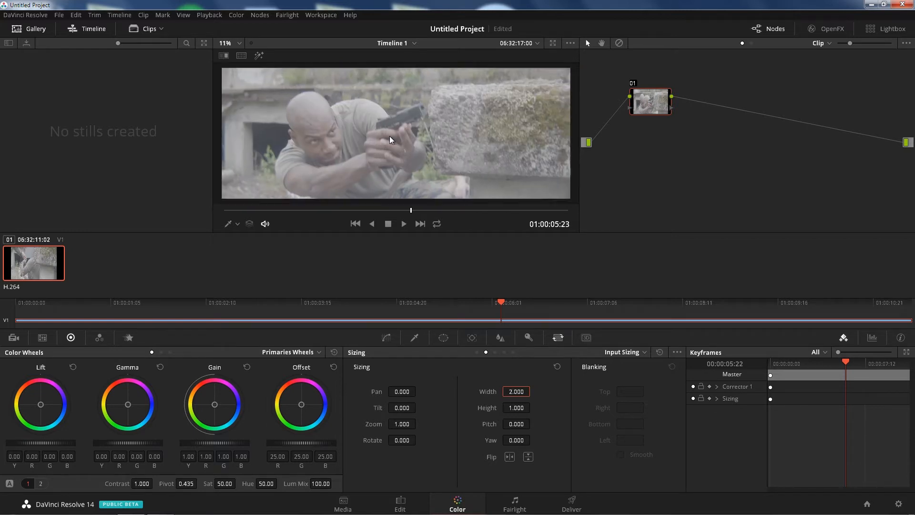
scroll(390, 138, down, 1)
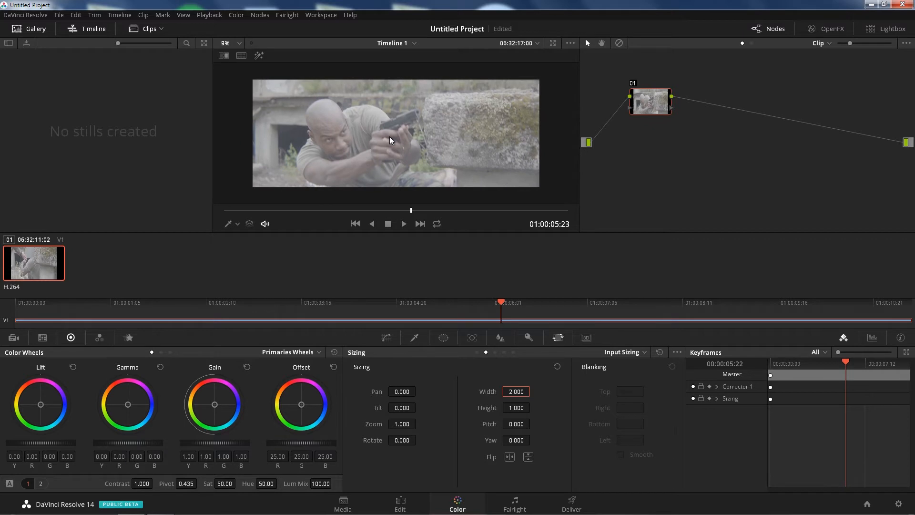
scroll(391, 142, down, 1)
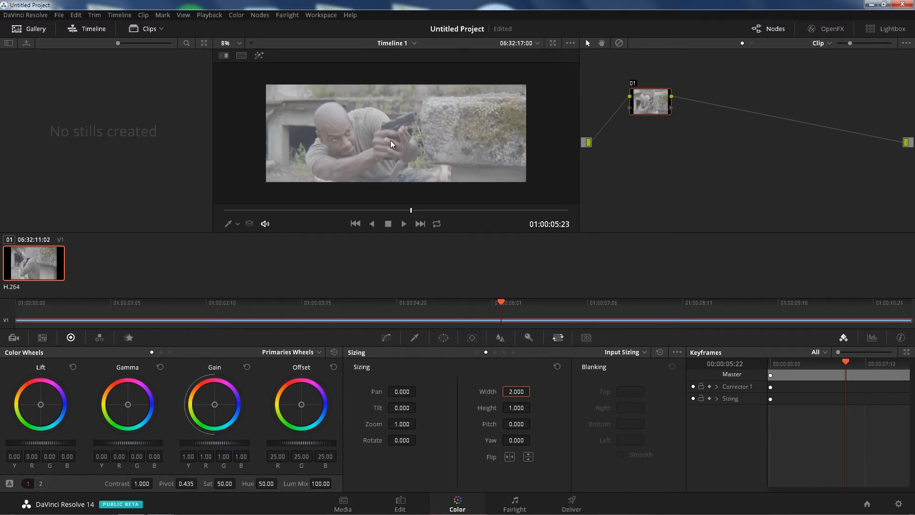
Switch to Chrome and examine YouTube's recommended encoding resolutions on the support page.
click(449, 284)
click(101, 508)
click(125, 225)
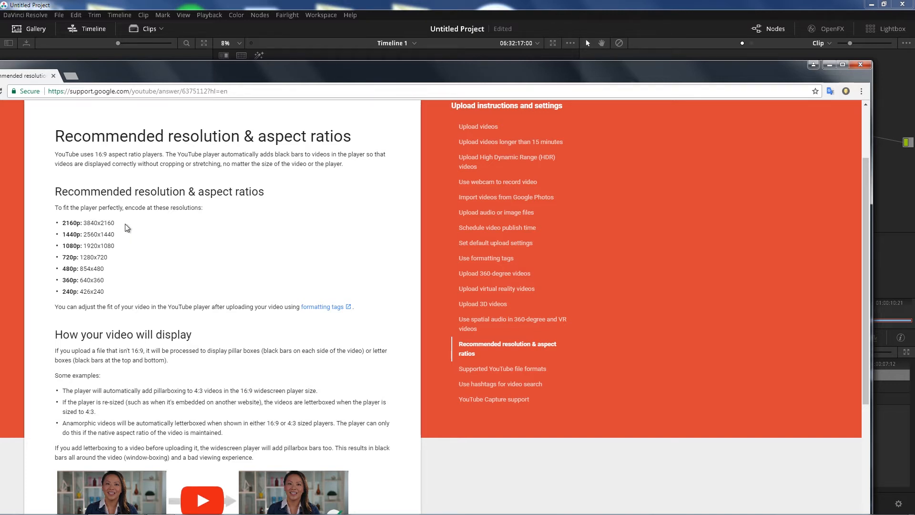
drag(198, 79, 227, 76)
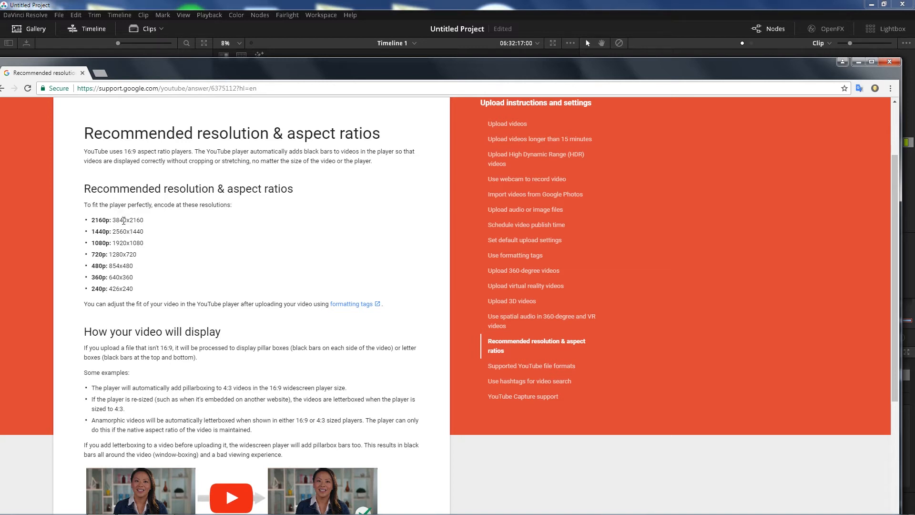
Divide the 3840 output width by 2.66 in Calculator to work out the matching output height.
click(160, 508)
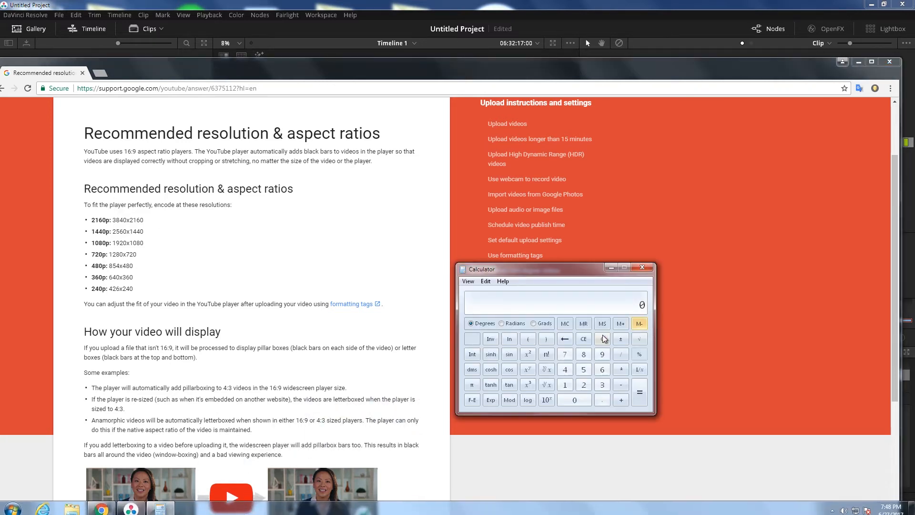
text(384)
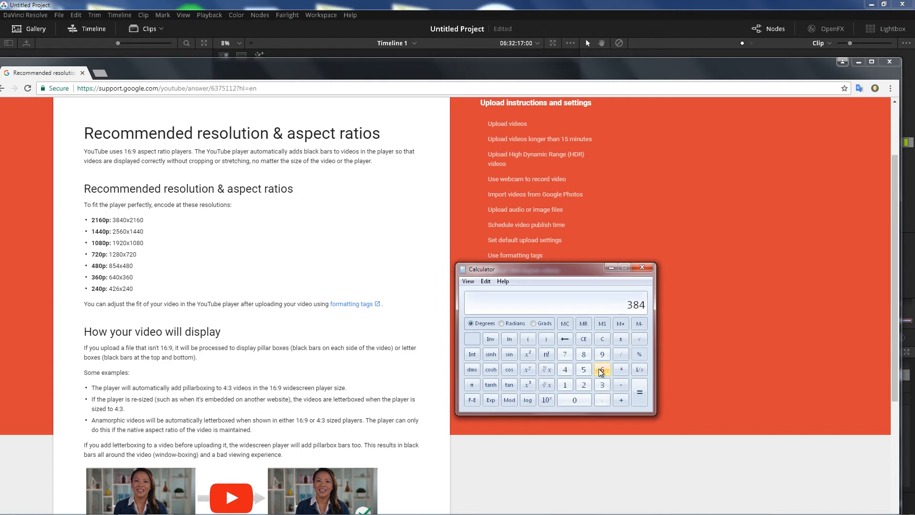
text(02.66)
key(Return)
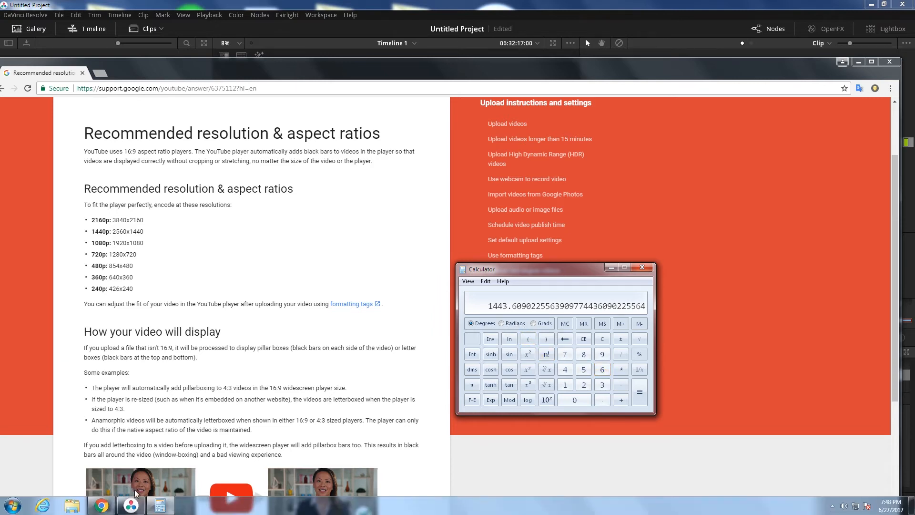
Switch back to DaVinci Resolve and set the custom render resolution to 3840 x 1440 on the Deliver page.
click(129, 508)
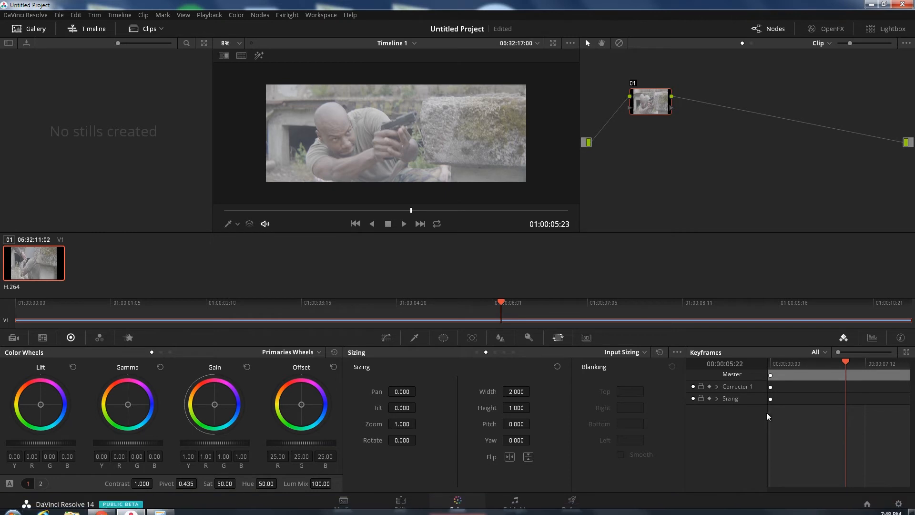
click(570, 505)
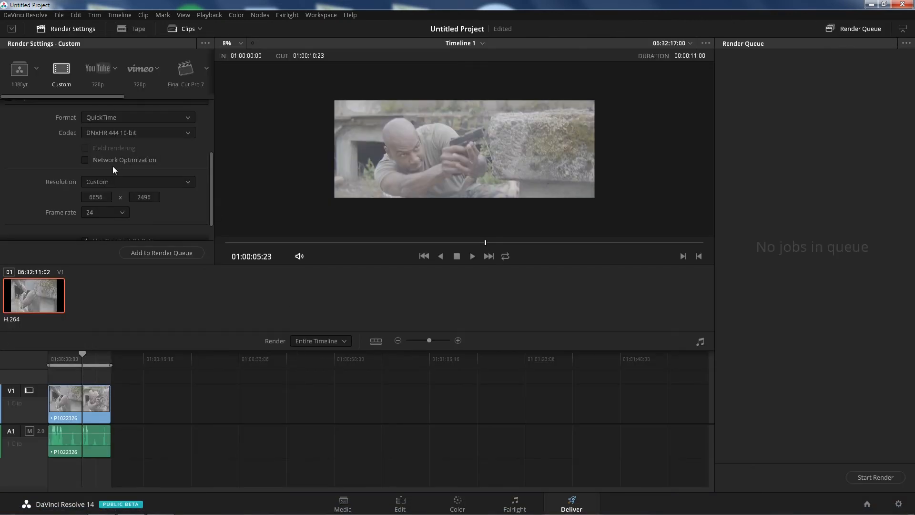
click(108, 197)
text(3840)
click(153, 197)
text(1440)
Set the render's data levels to Full and check the codec choices.
scroll(210, 201, down, 1)
scroll(209, 205, down, 7)
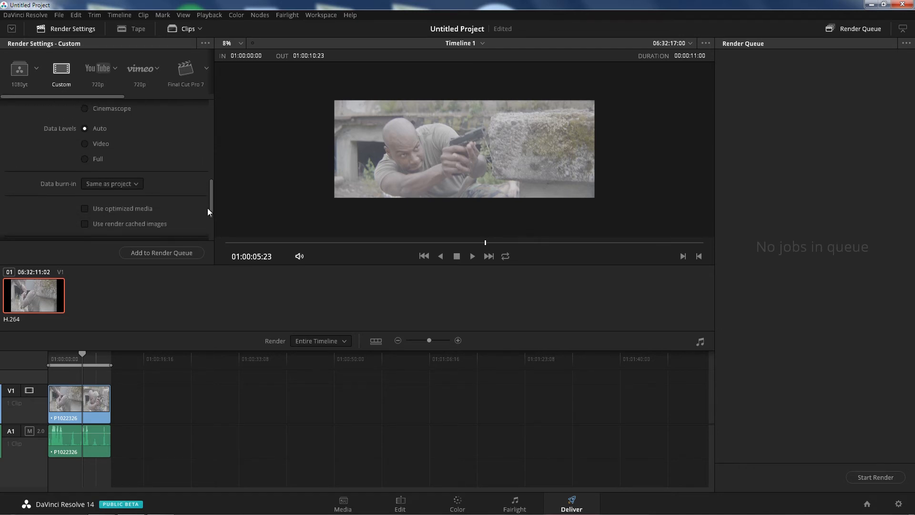
click(86, 161)
drag(212, 201, 212, 108)
click(145, 227)
click(145, 213)
Set the render location to the 3months folder on the F: drive.
click(181, 128)
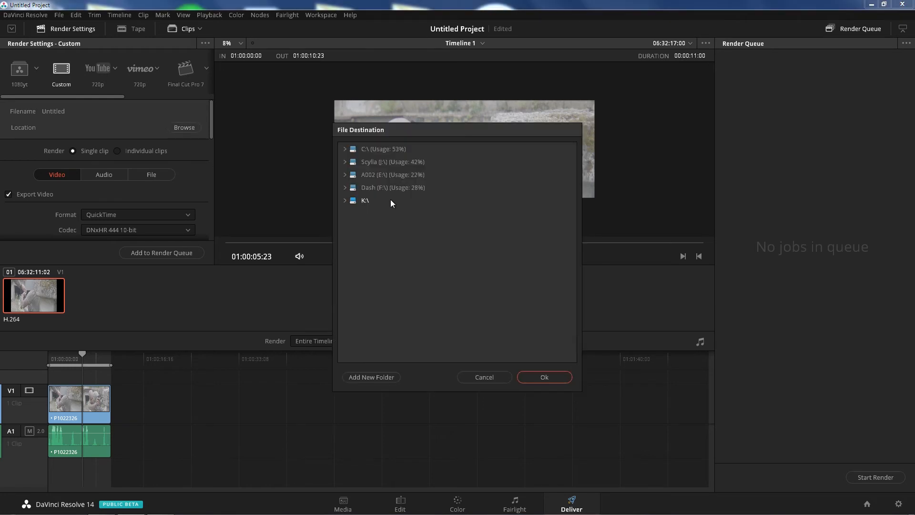
double_click(391, 187)
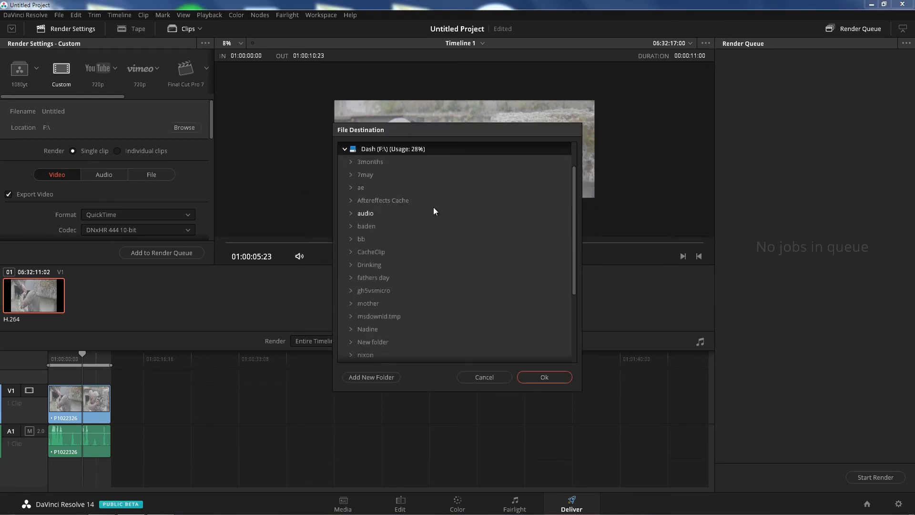
scroll(377, 321, down, 2)
scroll(377, 320, up, 3)
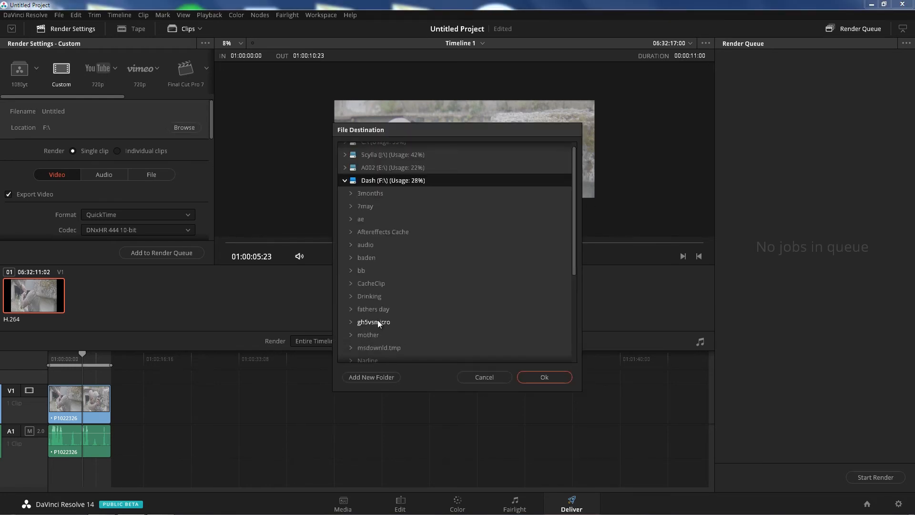
click(361, 193)
click(544, 378)
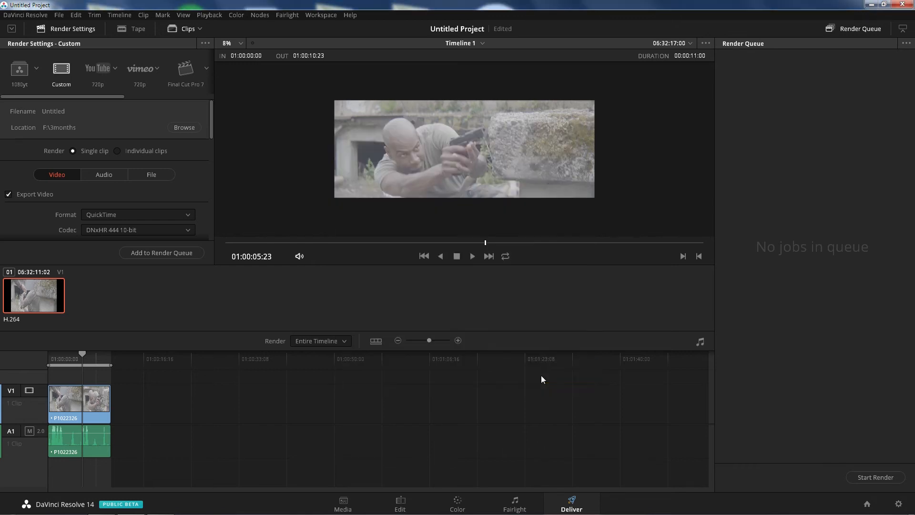
Add the timeline to the render queue and render the job, overwriting the existing file.
scroll(212, 139, down, 1)
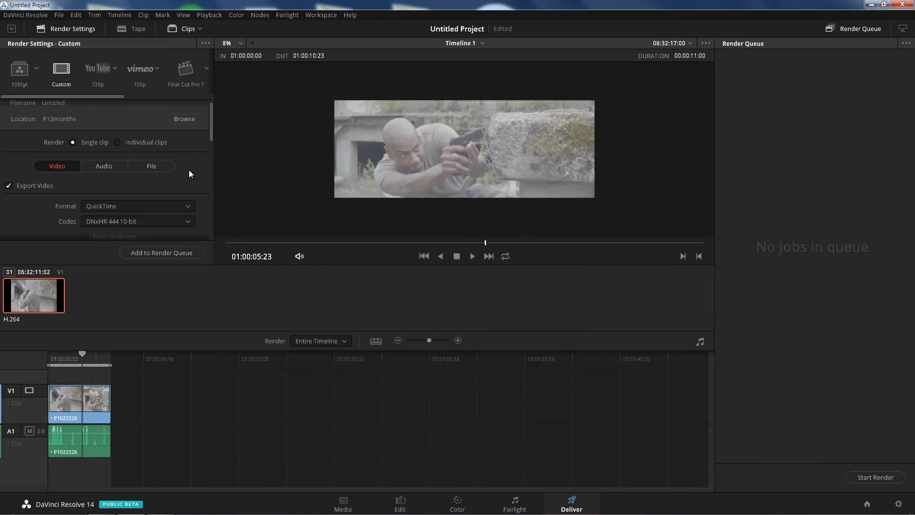
click(177, 257)
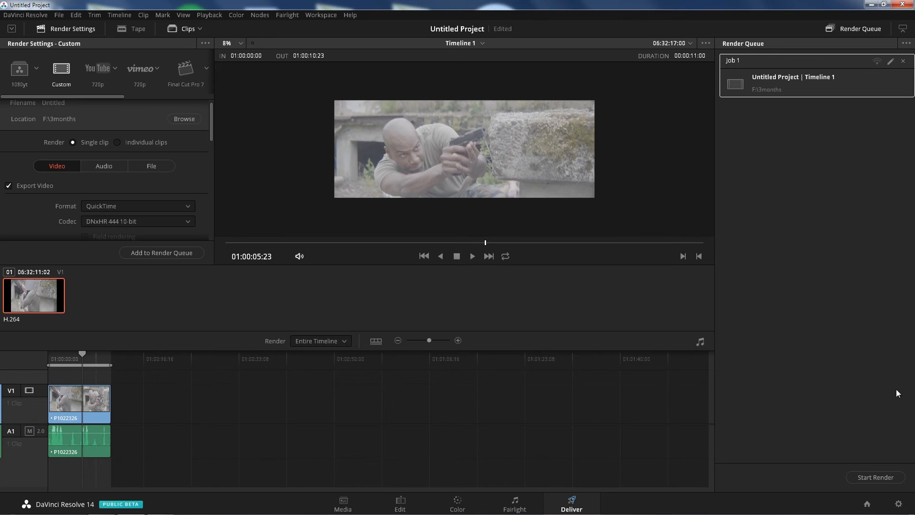
click(863, 477)
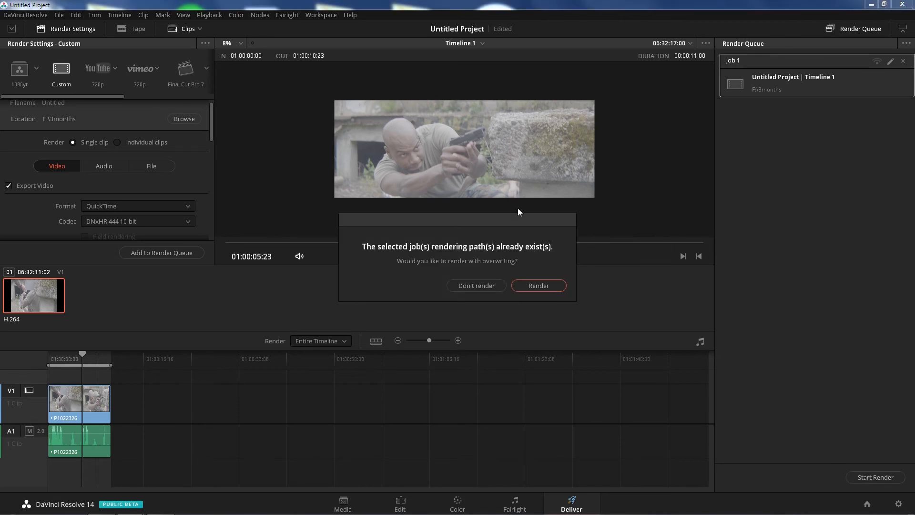
click(532, 283)
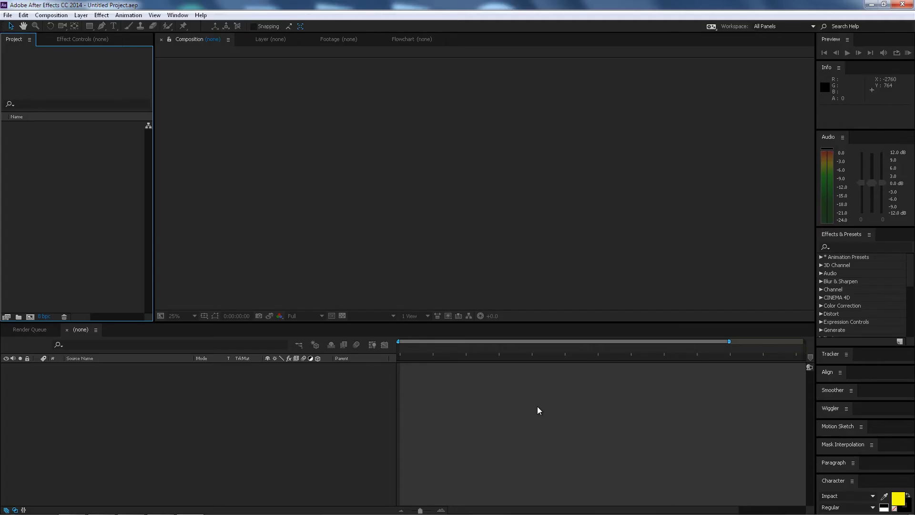
Switch to After Effects, import Untitled.mov from the 3months folder on the F: drive and create a composition from it.
double_click(62, 194)
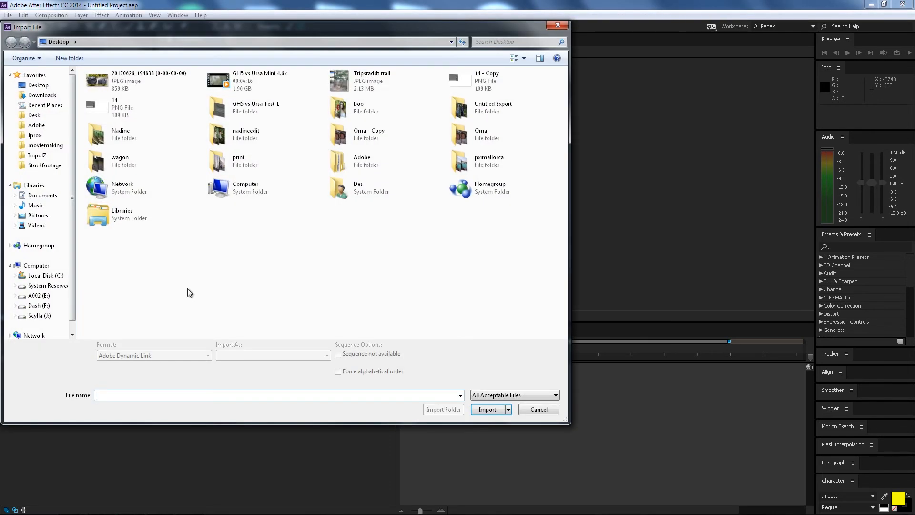
click(47, 305)
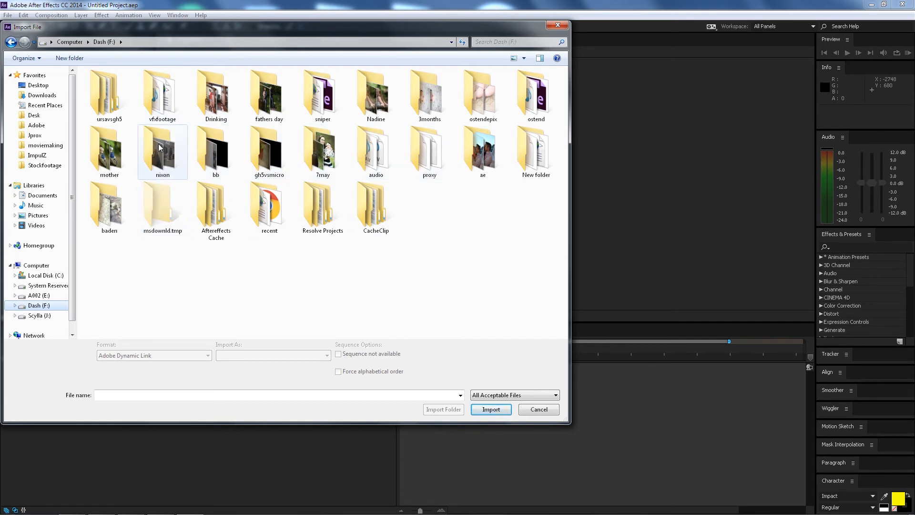
double_click(429, 96)
scroll(353, 267, down, 5)
double_click(111, 305)
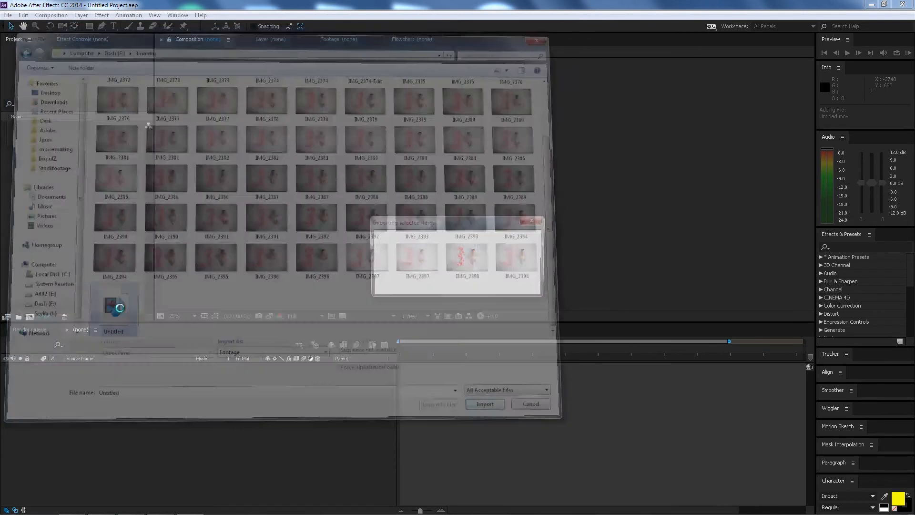
drag(46, 128, 30, 317)
Examine the desqueezed footage in the composition at several points around 6 to 7 seconds.
drag(522, 353, 629, 353)
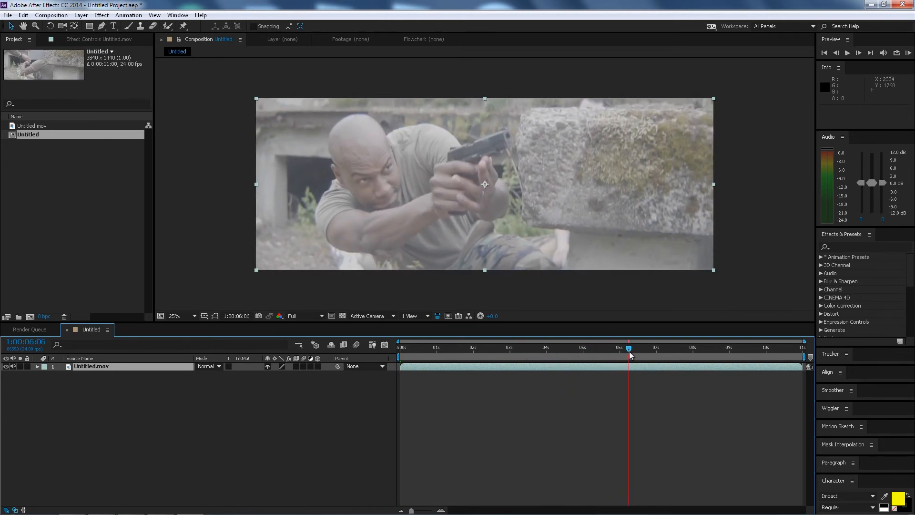
key(comma)
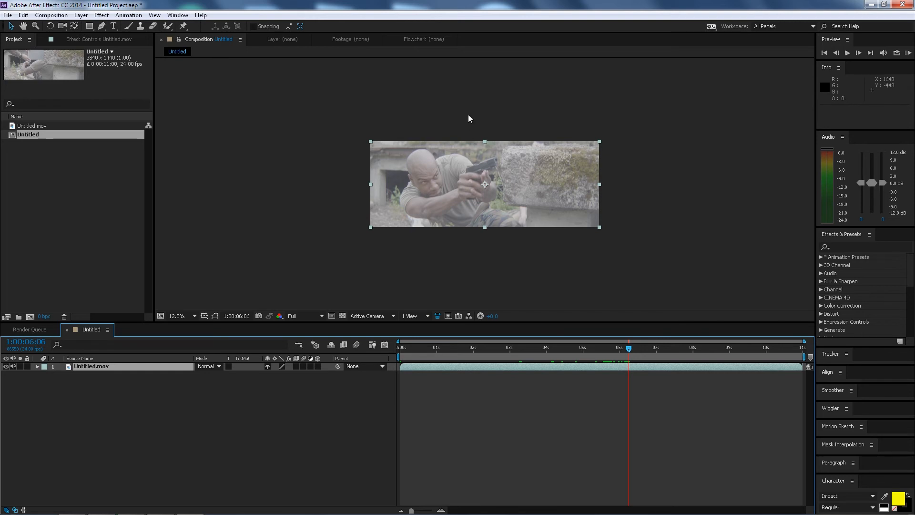
key(period)
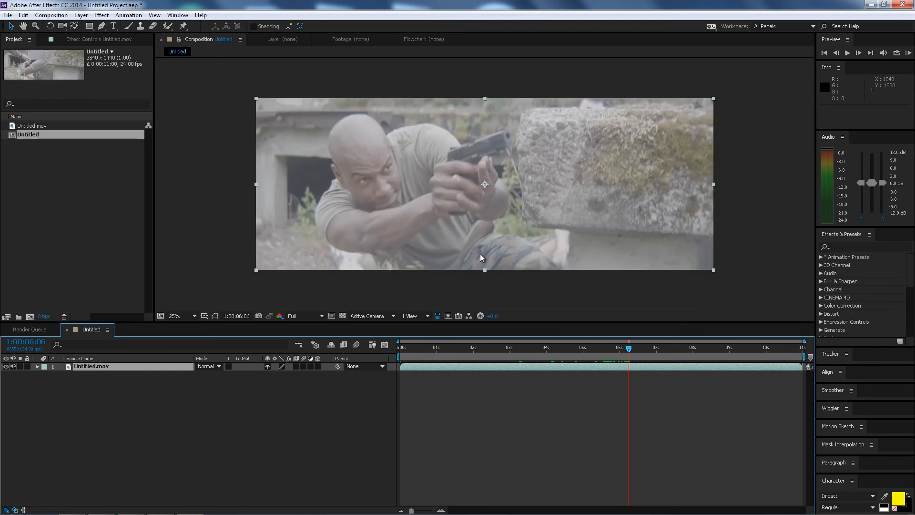
click(621, 350)
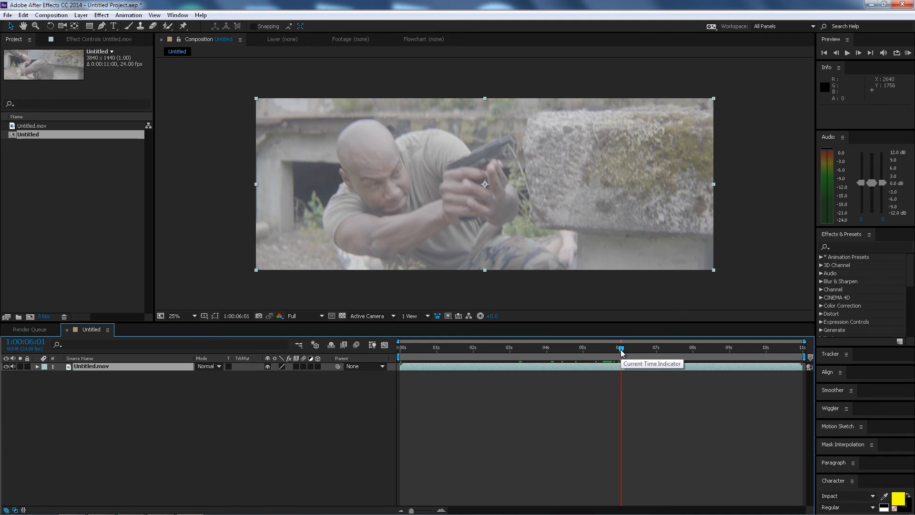
drag(622, 351, 657, 360)
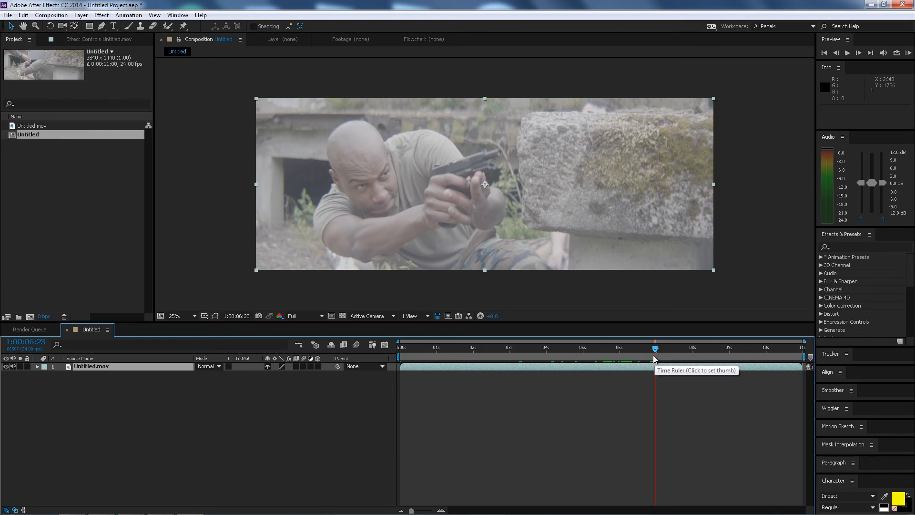
Switch back to DaVinci Resolve and delete the P1022326 clip from the timeline on the Edit page.
click(130, 507)
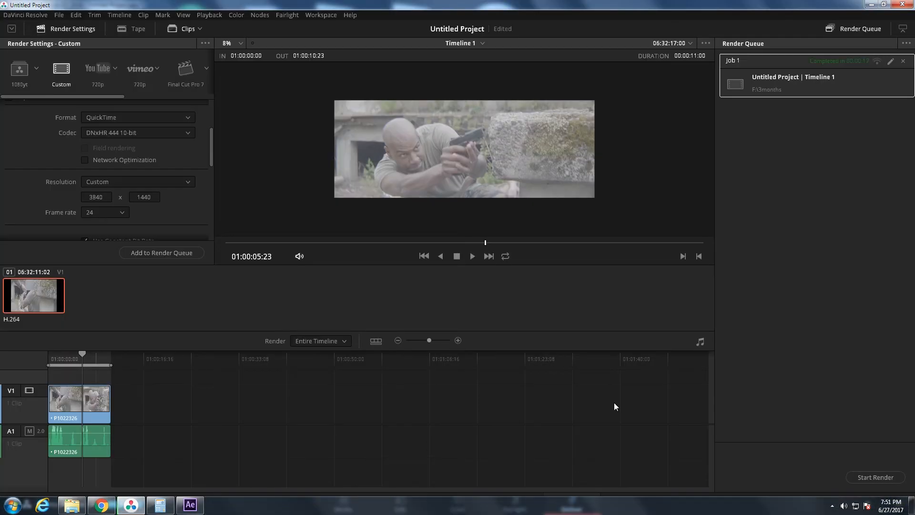
click(401, 501)
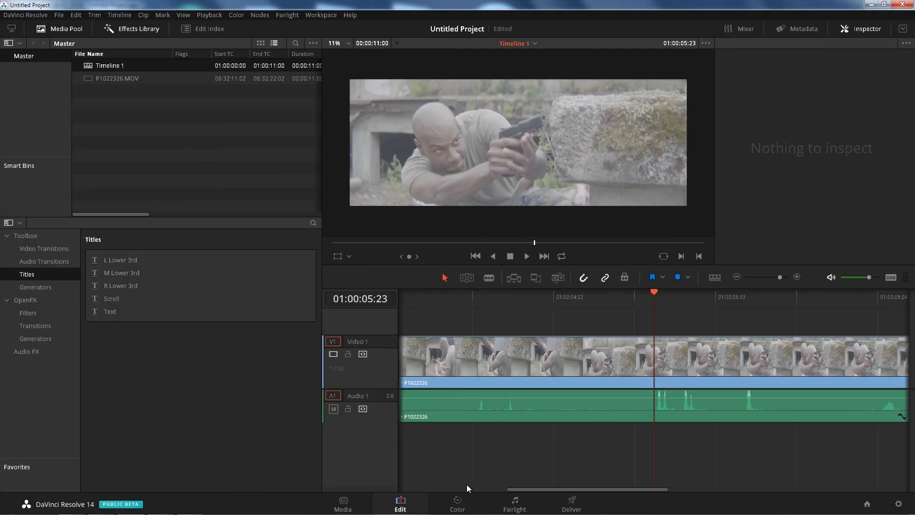
click(484, 381)
key(Delete)
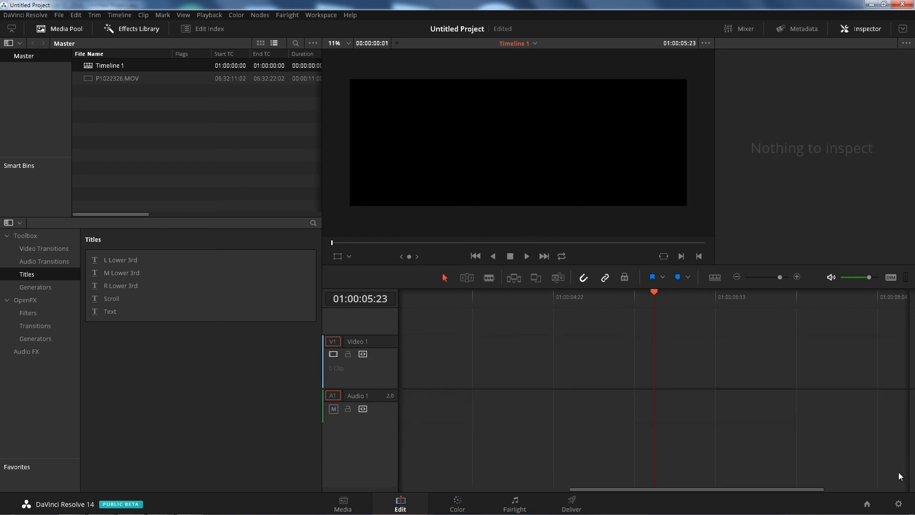
Set the project's timeline resolution to 3840 x 2160 Ultra HD and save the settings.
click(898, 504)
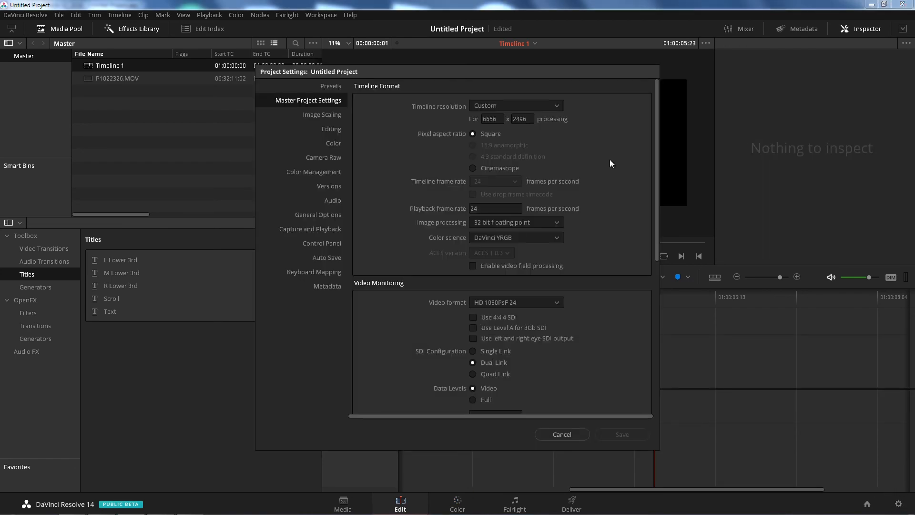
click(518, 113)
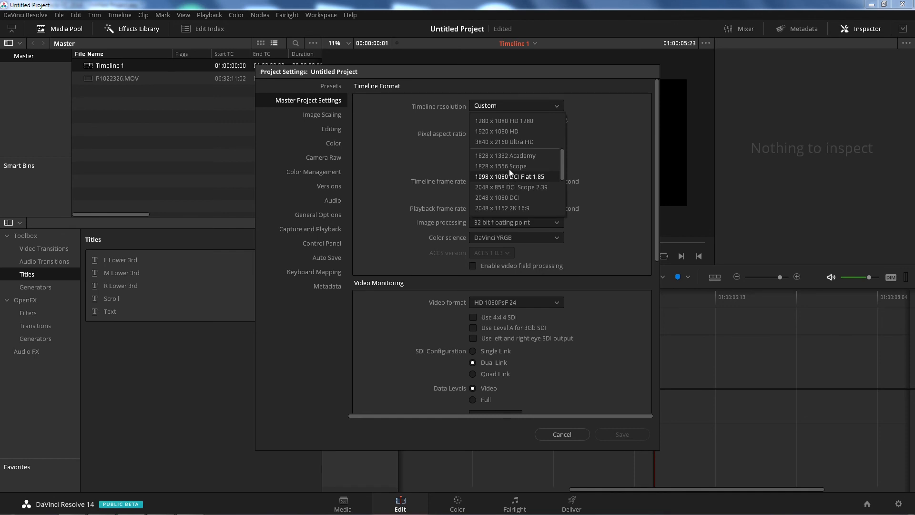
click(509, 145)
click(627, 432)
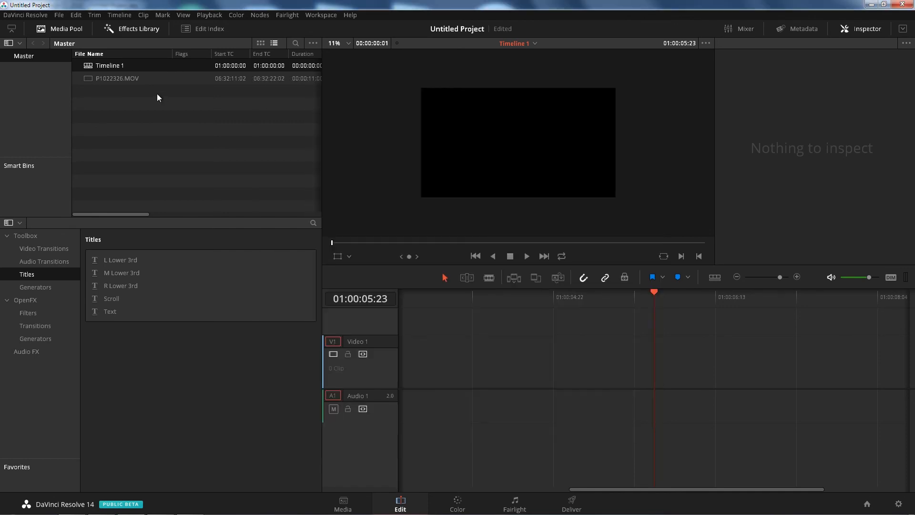
Add P1022326.MOV to the empty timeline and move the clip to the timeline's start.
click(122, 77)
drag(123, 79, 405, 380)
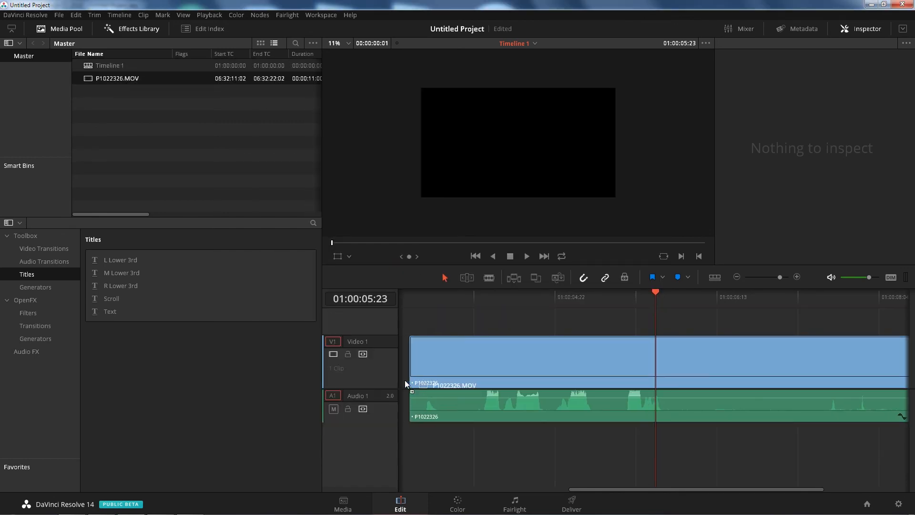
mouse_move(432, 293)
mouse_down()
mouse_move(396, 298)
mouse_move(438, 301)
mouse_up()
scroll(472, 364, down, 1)
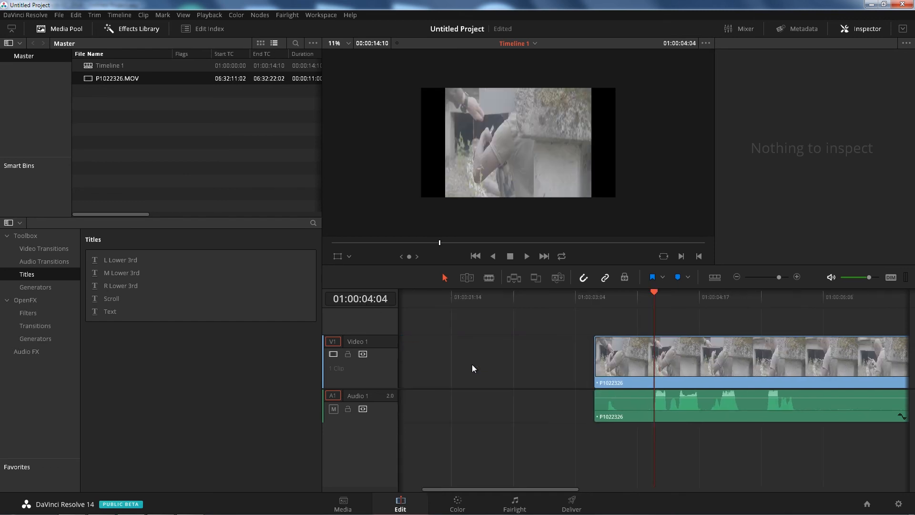
drag(680, 345, 297, 299)
scroll(453, 308, down, 1)
drag(451, 362, 428, 358)
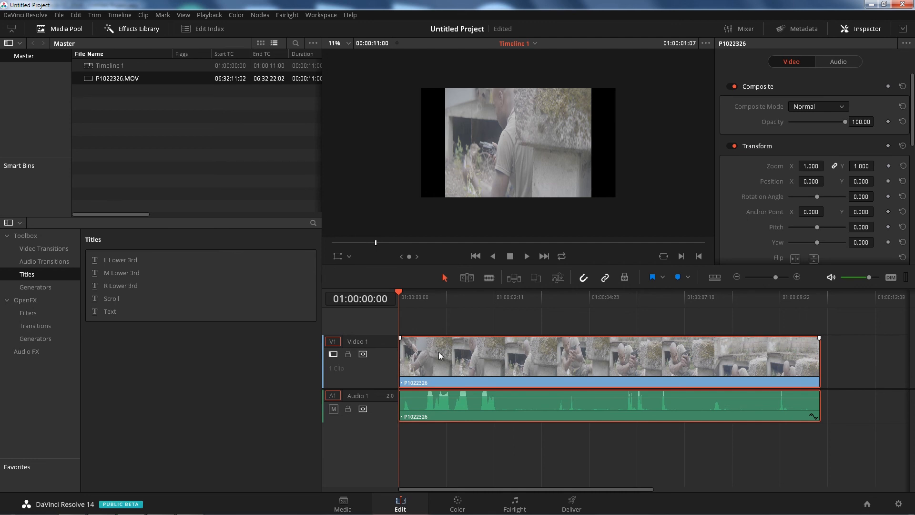
Set the pixel aspect ratio of P1022326.MOV to CinemaScope in its clip attributes.
right_click(107, 82)
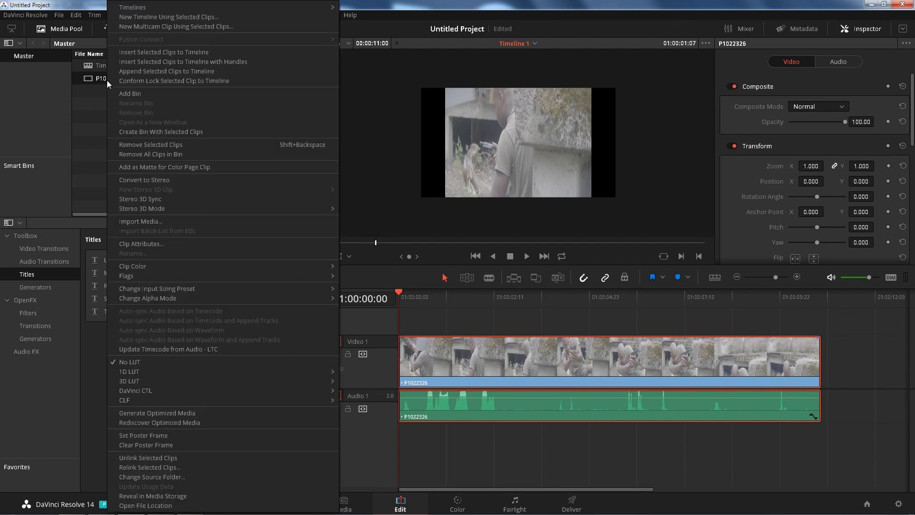
click(165, 246)
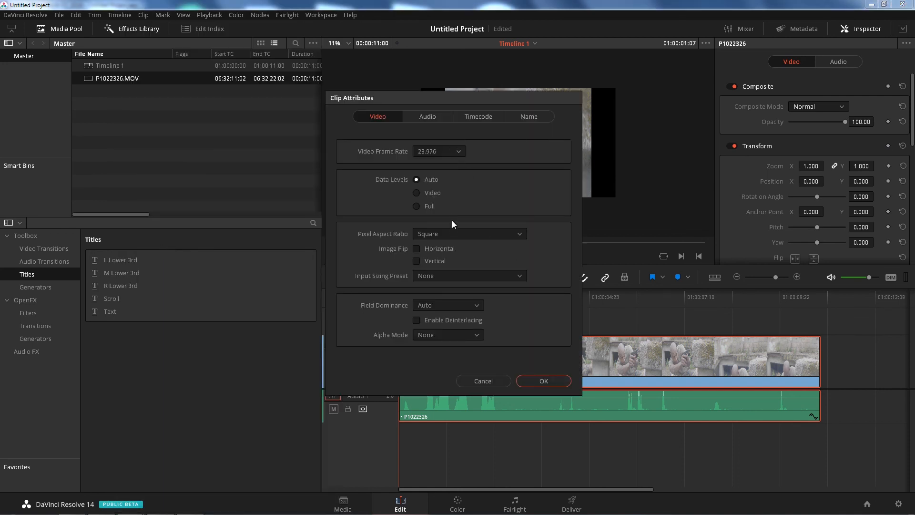
click(452, 233)
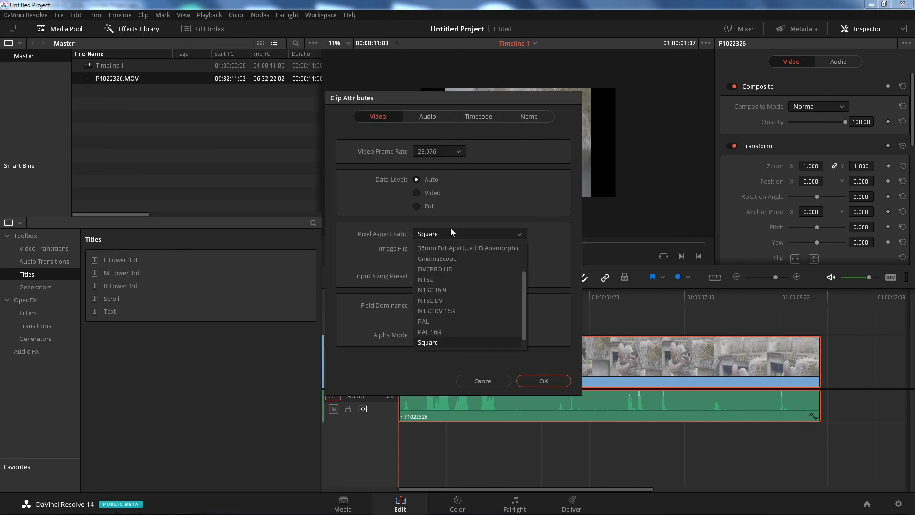
click(467, 260)
click(544, 381)
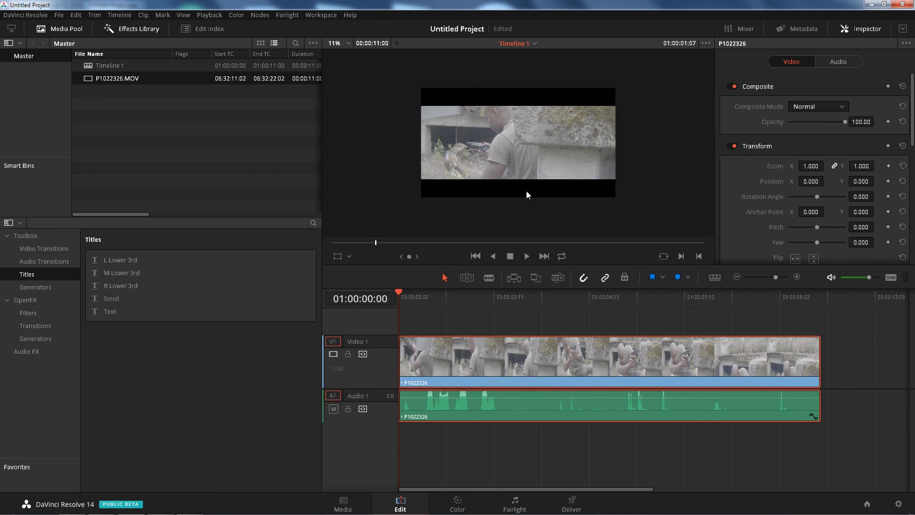
Set the timeline processing resolution to 3840 x 1440, save the project settings and preview the clip up to 01:00:06:03.
click(899, 504)
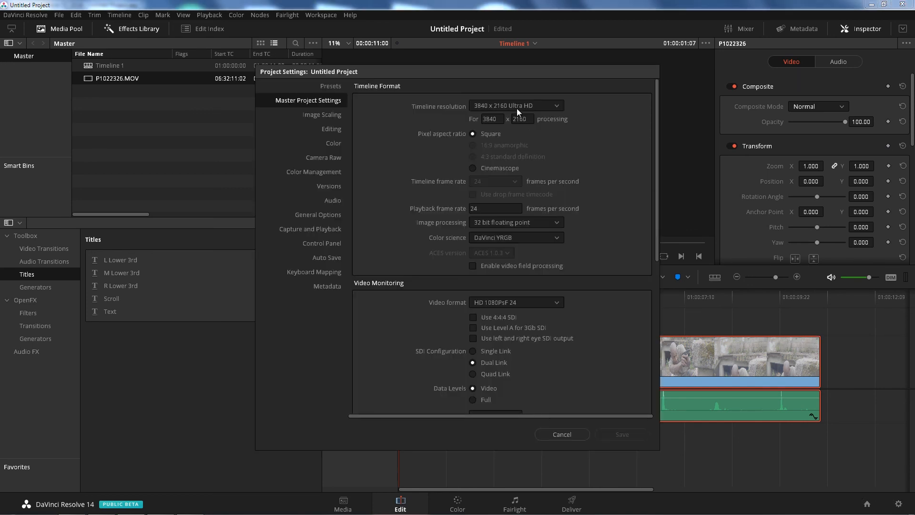
drag(502, 117, 475, 116)
drag(462, 80, 562, 134)
double_click(577, 151)
text(1440)
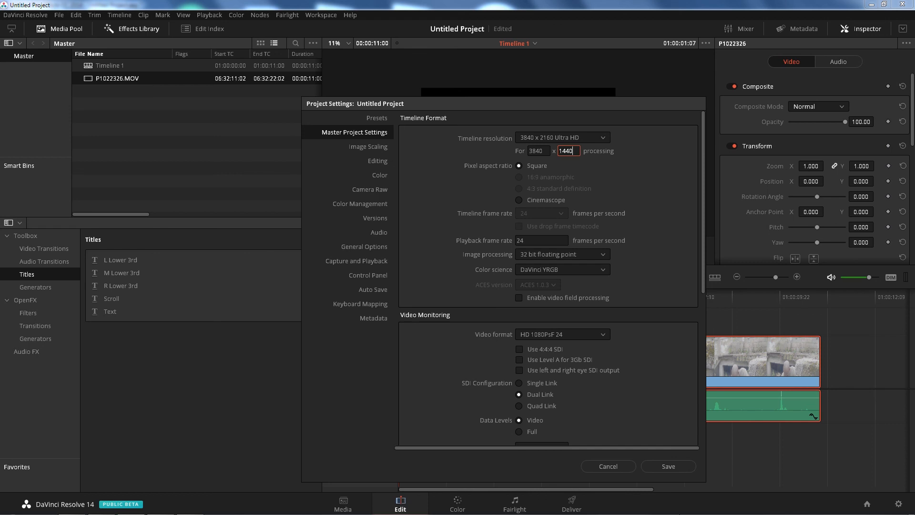
click(684, 467)
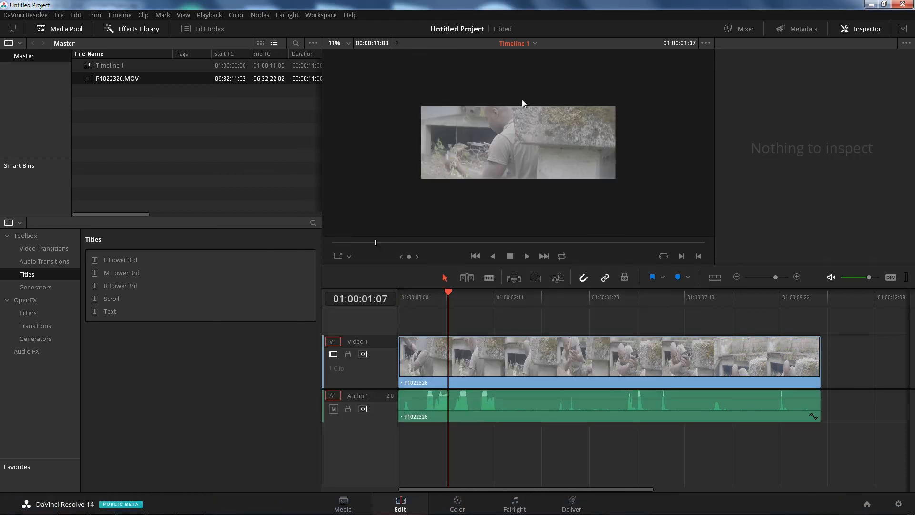
drag(495, 305, 635, 302)
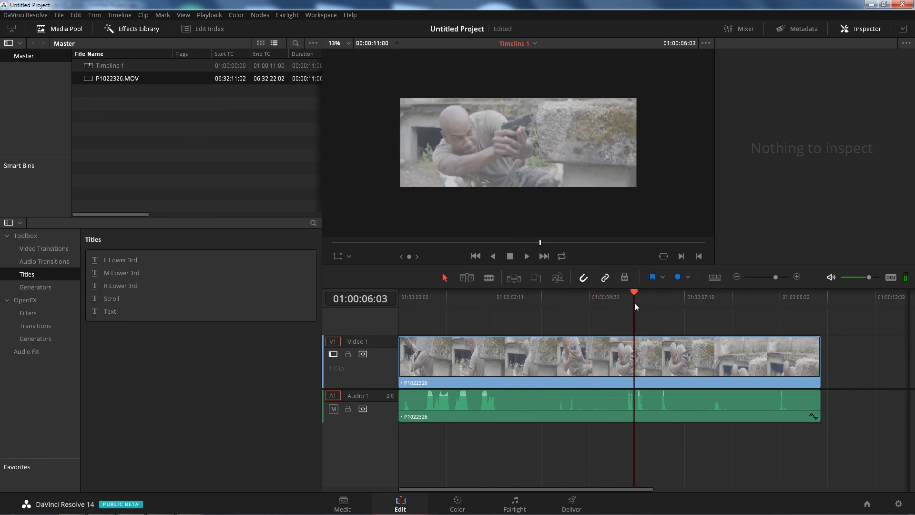